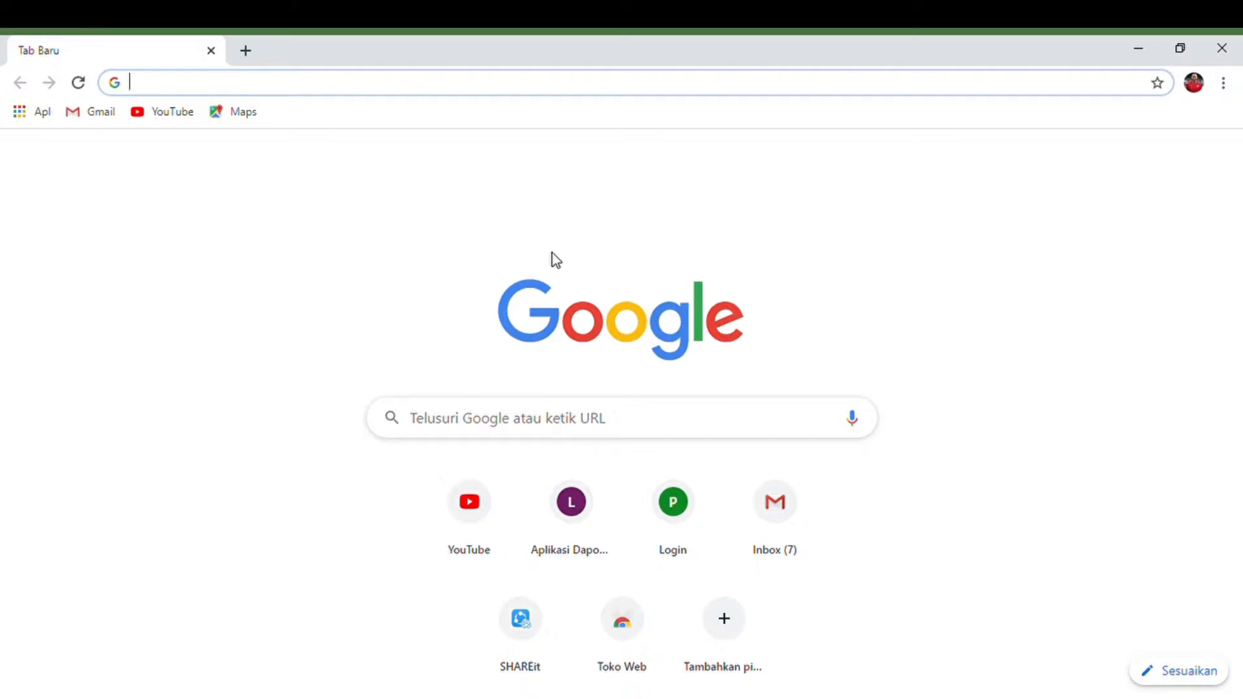
Step: Open the Aplikasi Dapodikdasmen login page and fill in the account username
{"action": "left_click", "coordinate": [574, 516]}
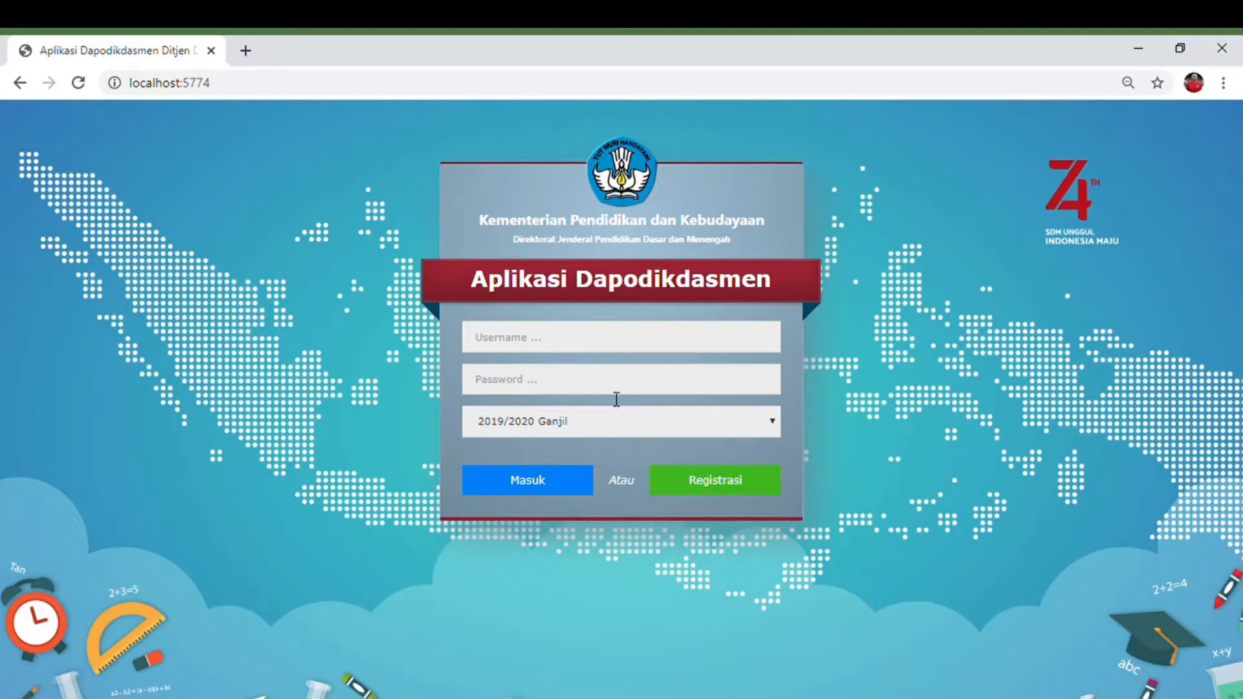
{"action": "left_click", "coordinate": [614, 348]}
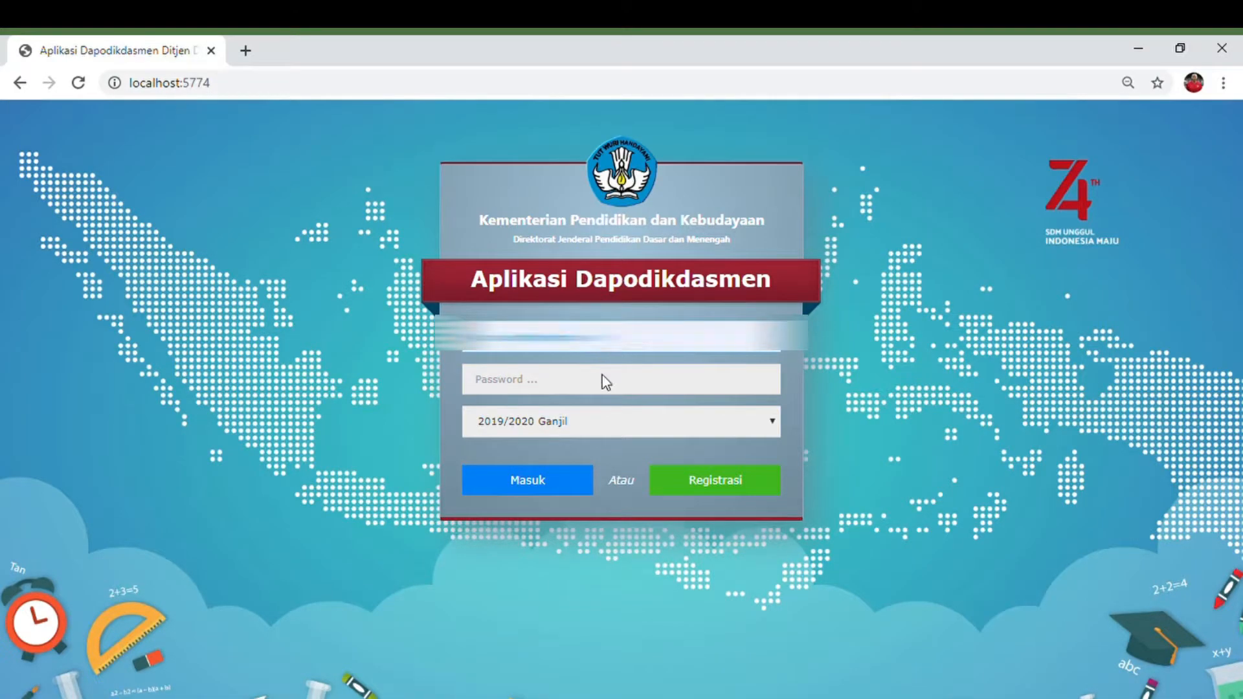
Step: Clear the filled-in characters from the login form's password field
{"action": "left_click", "coordinate": [577, 390]}
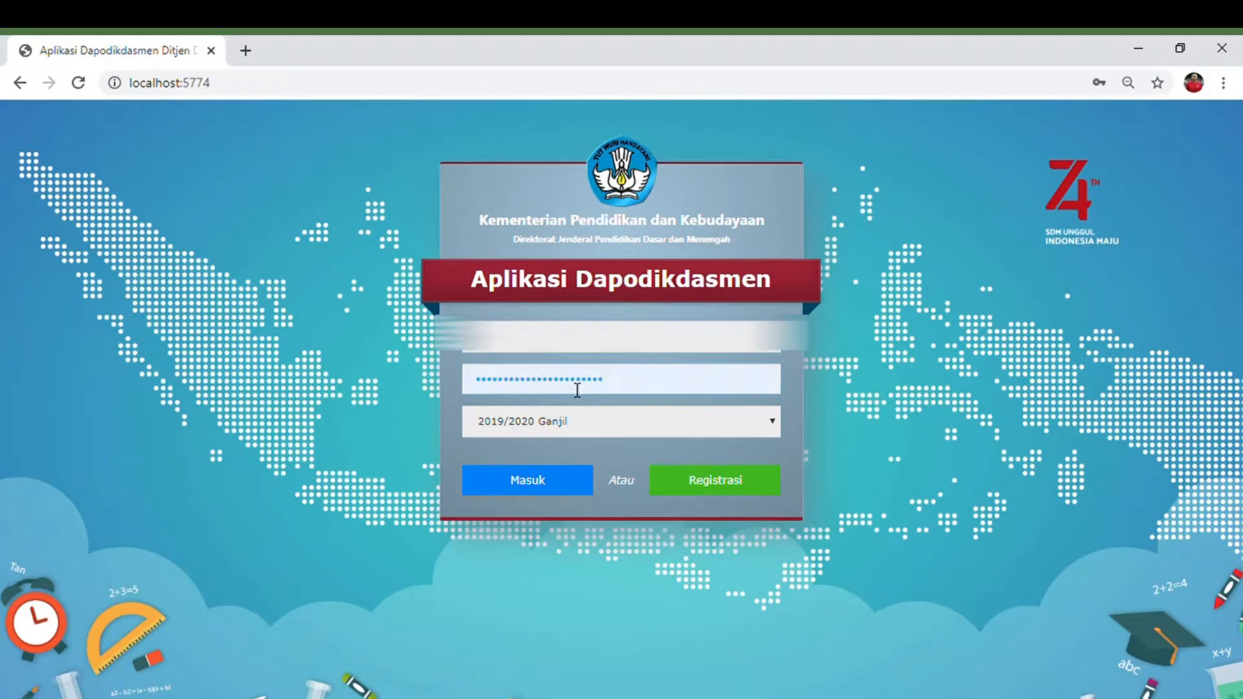
{"action": "type", "text": "•"}
{"action": "key", "text": "BackSpace"}
{"action": "key", "text": "BackSpace"}
{"action": "key", "text": "BackSpace"}
{"action": "key", "text": "BackSpace"}
{"action": "key", "text": "BackSpace"}
{"action": "key", "text": "BackSpace"}
{"action": "key", "text": "BackSpace"}
{"action": "key", "text": "BackSpace"}
{"action": "key", "text": "BackSpace"}
{"action": "key", "text": "BackSpace"}
{"action": "key", "text": "BackSpace"}
{"action": "key", "text": "BackSpace"}
{"action": "key", "text": "BackSpace"}
{"action": "key", "text": "BackSpace"}
{"action": "key", "text": "BackSpace"}
{"action": "key", "text": "BackSpace"}
{"action": "key", "text": "BackSpace"}
{"action": "key", "text": "BackSpace"}
{"action": "key", "text": "BackSpace"}
{"action": "key", "text": "BackSpace"}
{"action": "key", "text": "BackSpace"}
{"action": "key", "text": "BackSpace"}
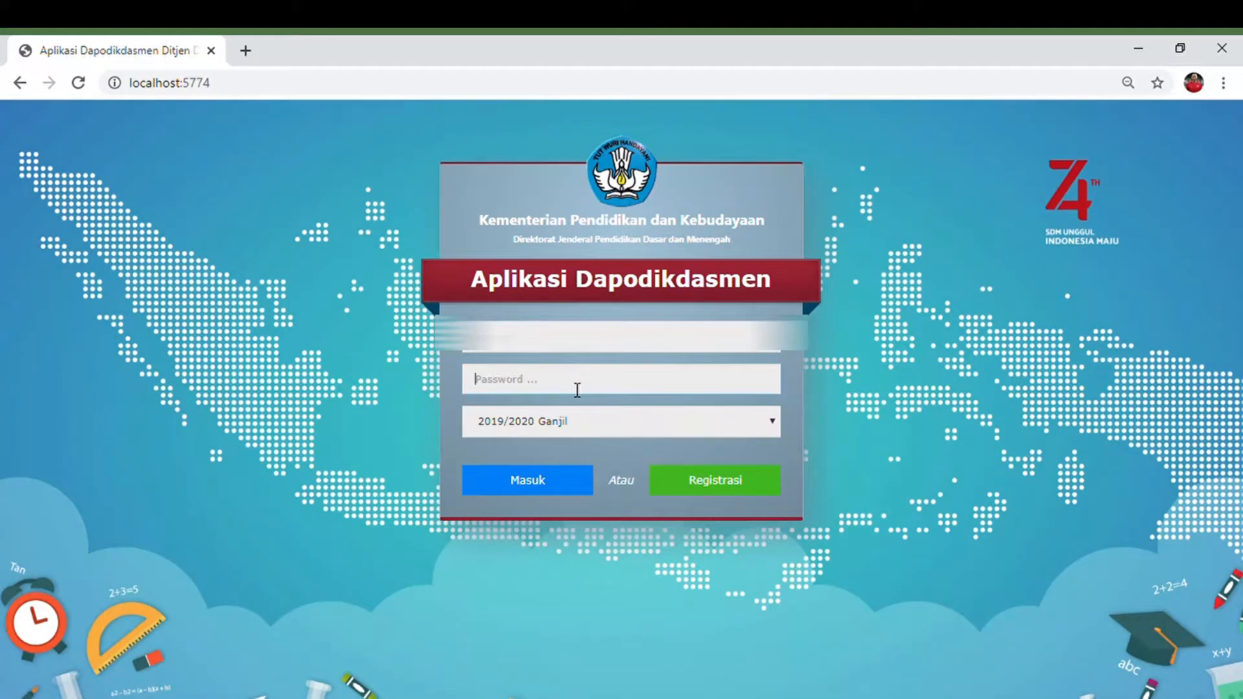
Step: Enter the account password, sign in for the 2019/2020 Ganjil semester, and dismiss the information message
{"action": "left_click", "coordinate": [570, 346]}
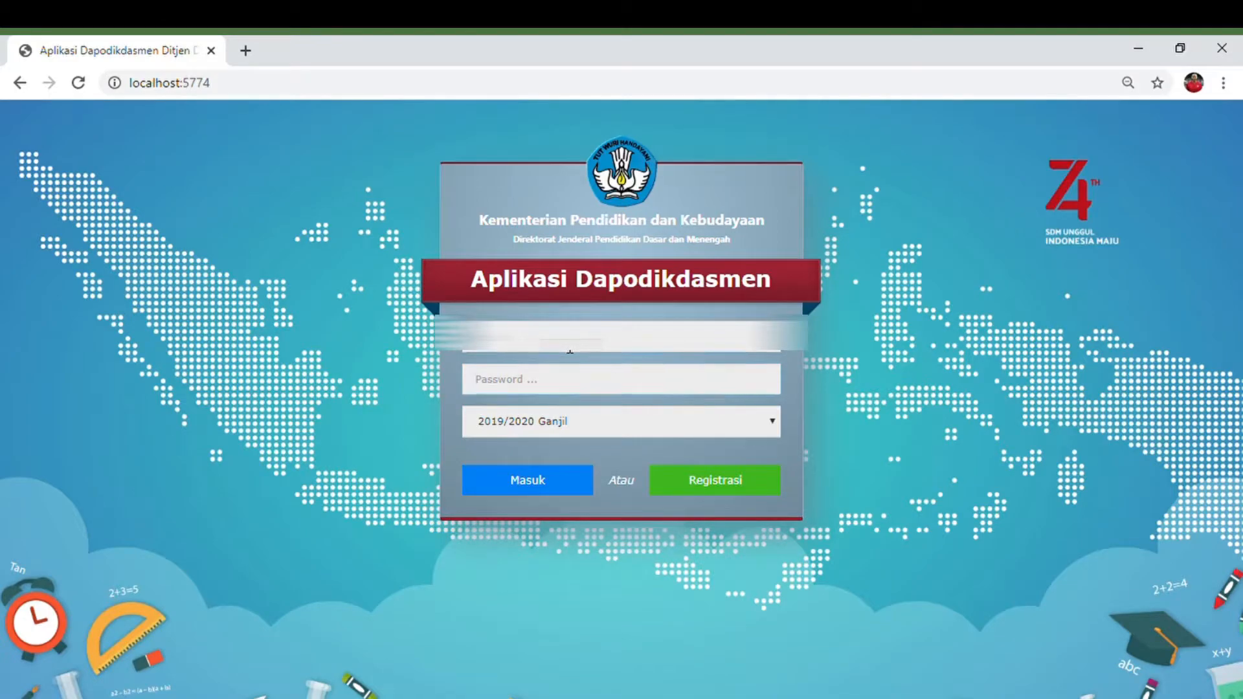
{"action": "left_click", "coordinate": [519, 381]}
{"action": "type", "text": "••"}
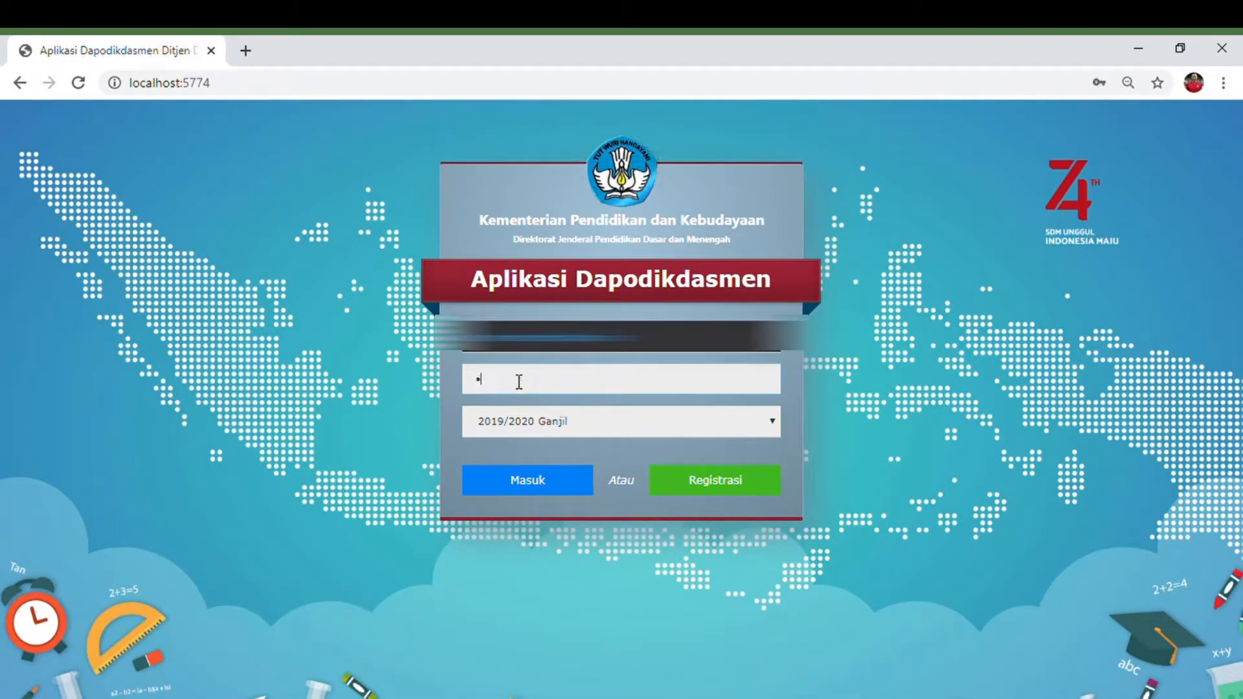
{"action": "type", "text": "•••••••••••"}
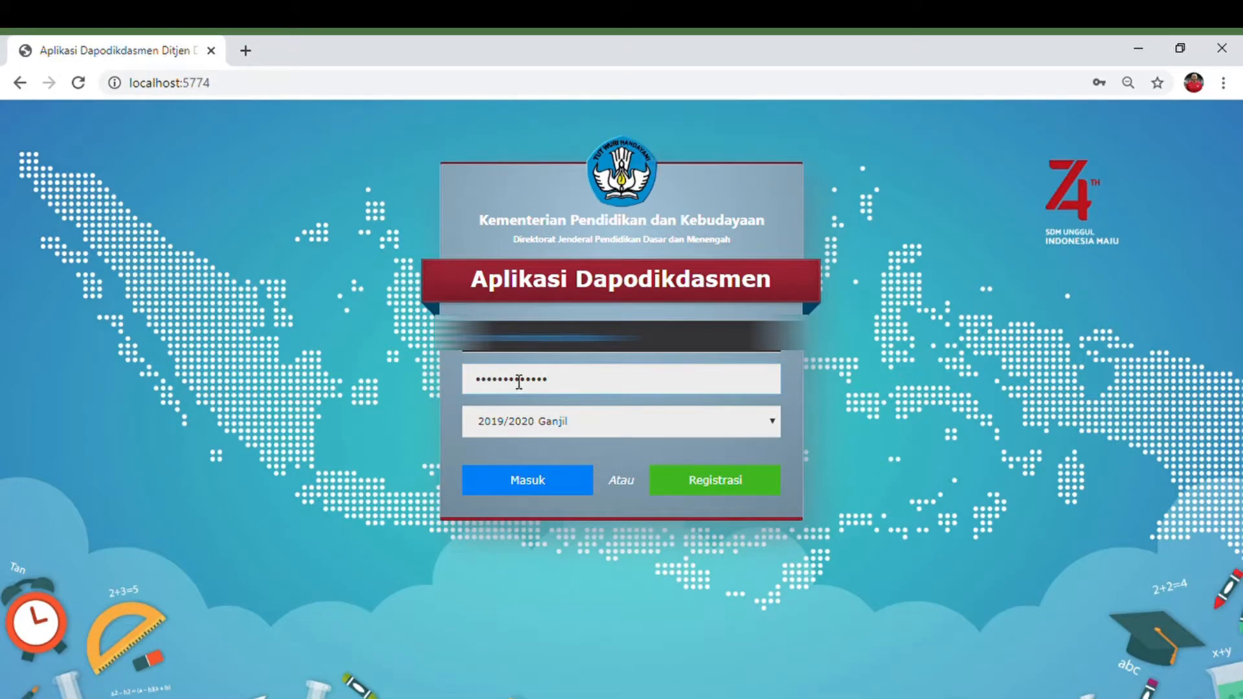
{"action": "key", "text": "Return"}
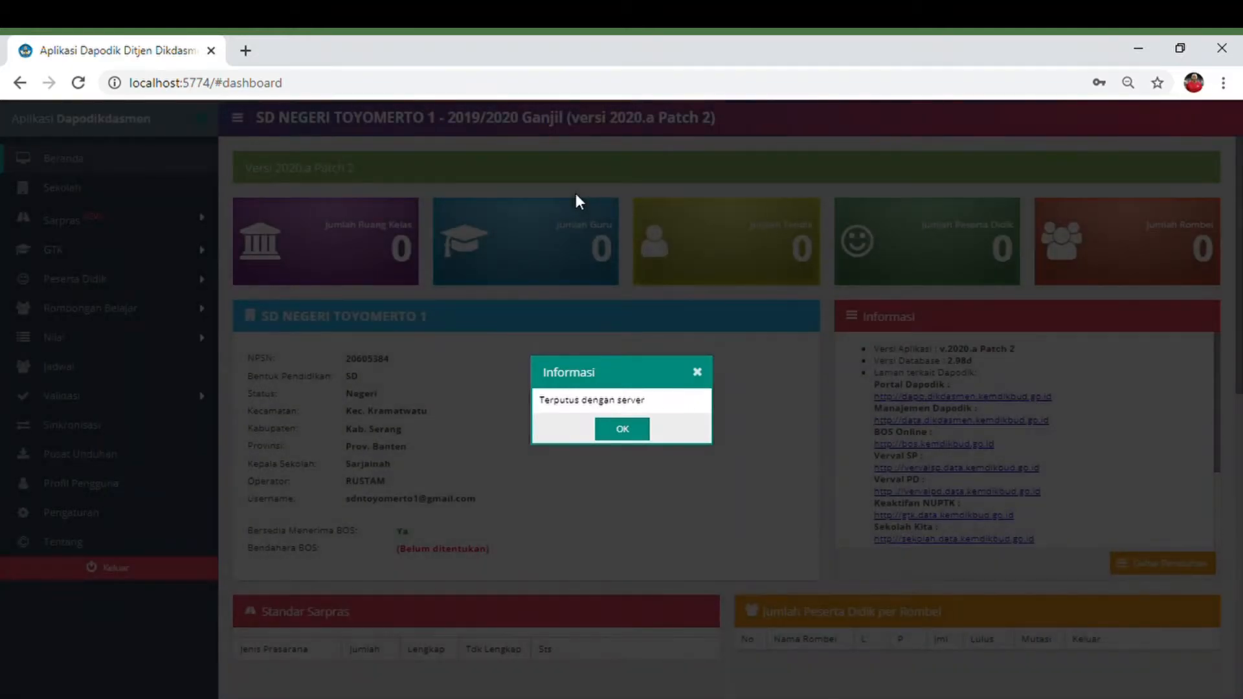
{"action": "left_click", "coordinate": [620, 431]}
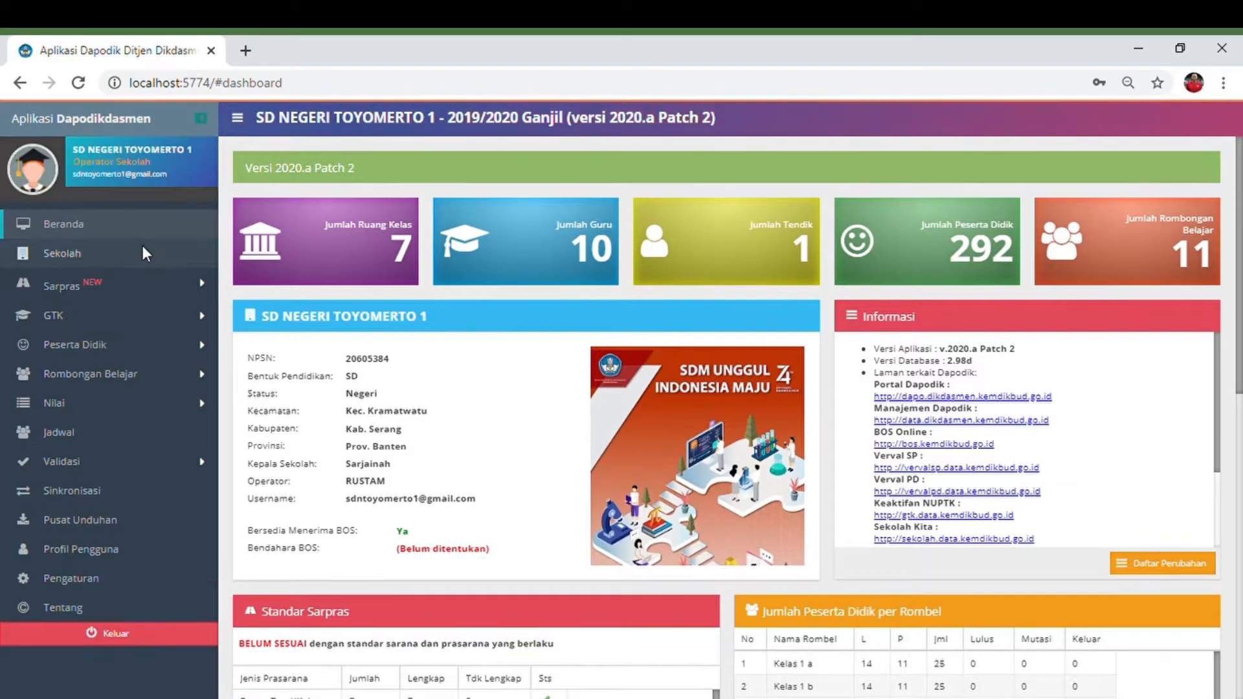
Step: Open the Penugasan form for the Guru Kelas teacher born in Garut from the GTK Guru list
{"action": "left_click", "coordinate": [104, 327]}
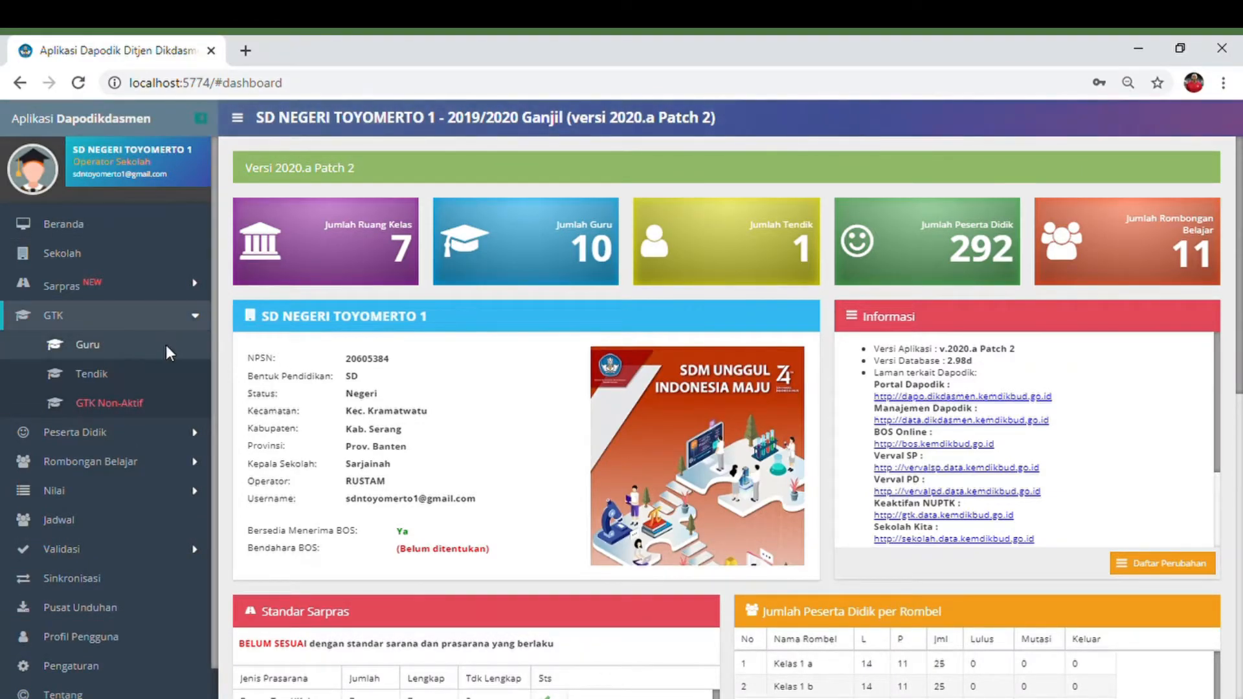
{"action": "left_click", "coordinate": [119, 348]}
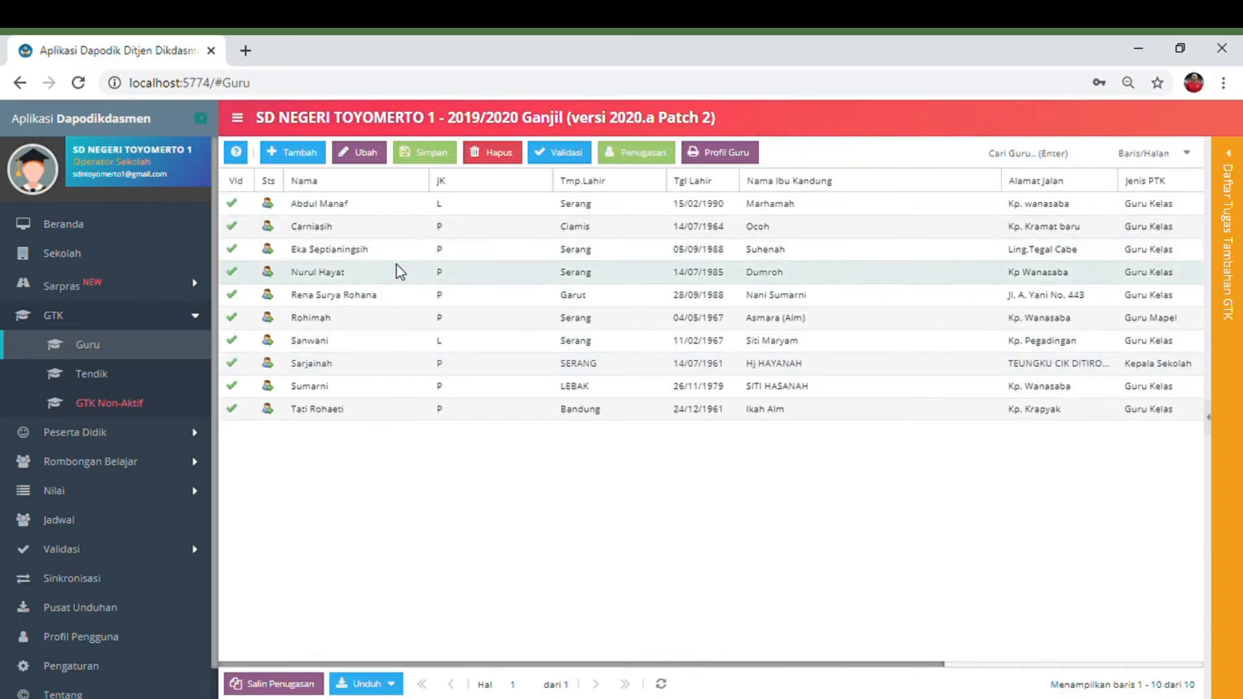
{"action": "left_click", "coordinate": [391, 301]}
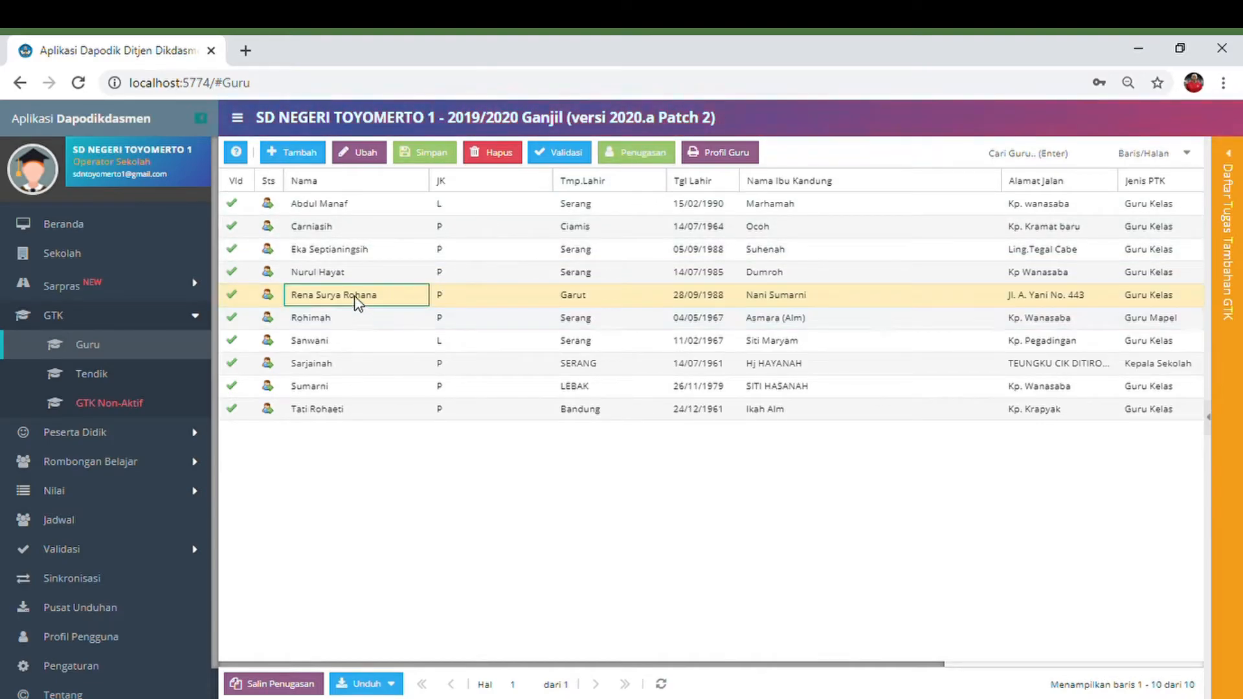
{"action": "left_click", "coordinate": [637, 156]}
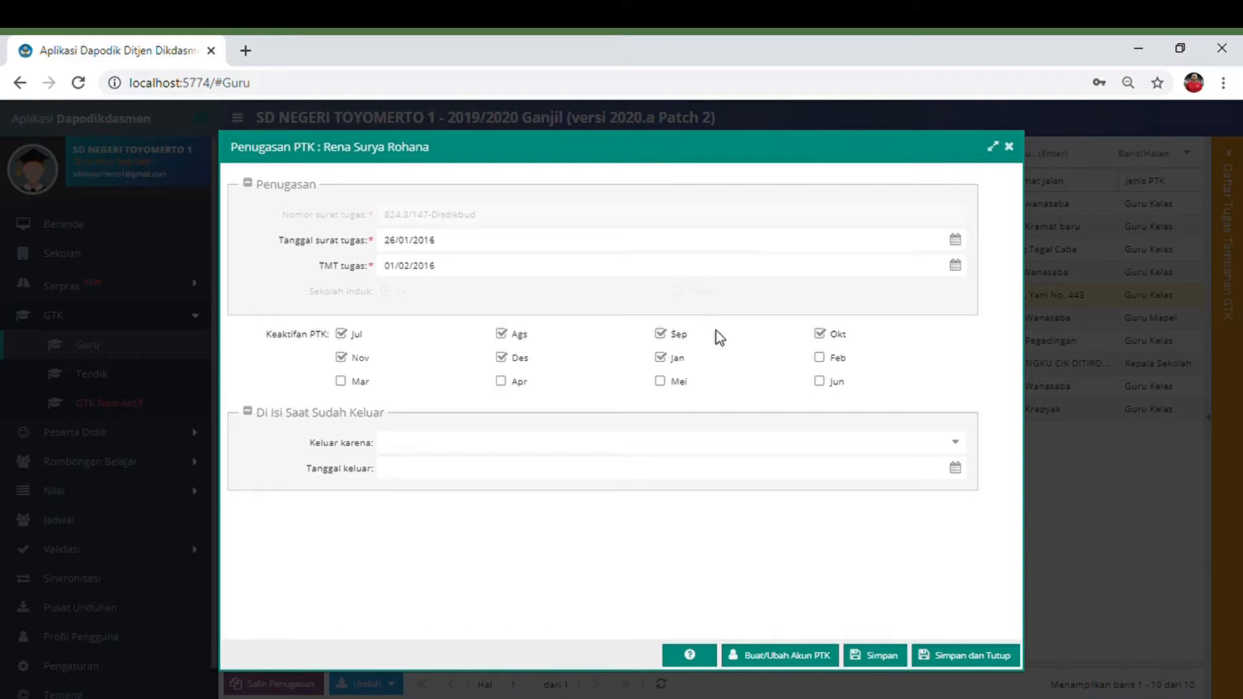
Step: Open the teacher's GTK account, check its username, password and password confirmation fields, and save the account
{"action": "left_click", "coordinate": [797, 657]}
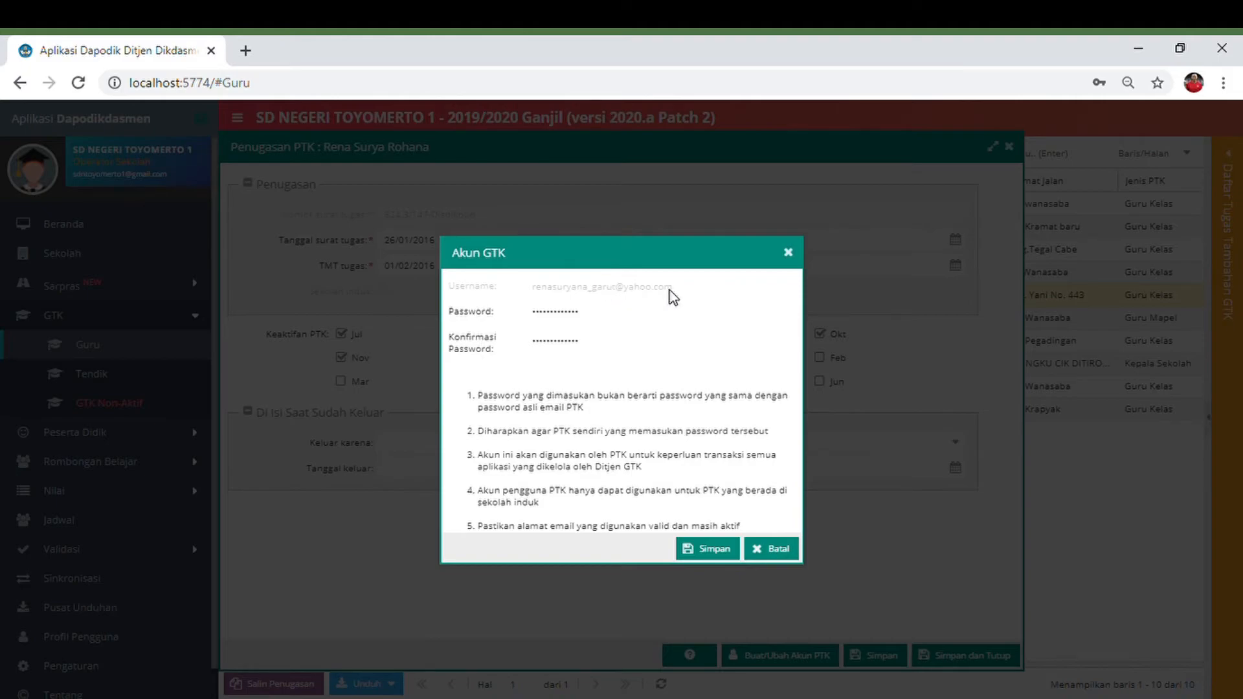
{"action": "triple_click", "coordinate": [576, 293]}
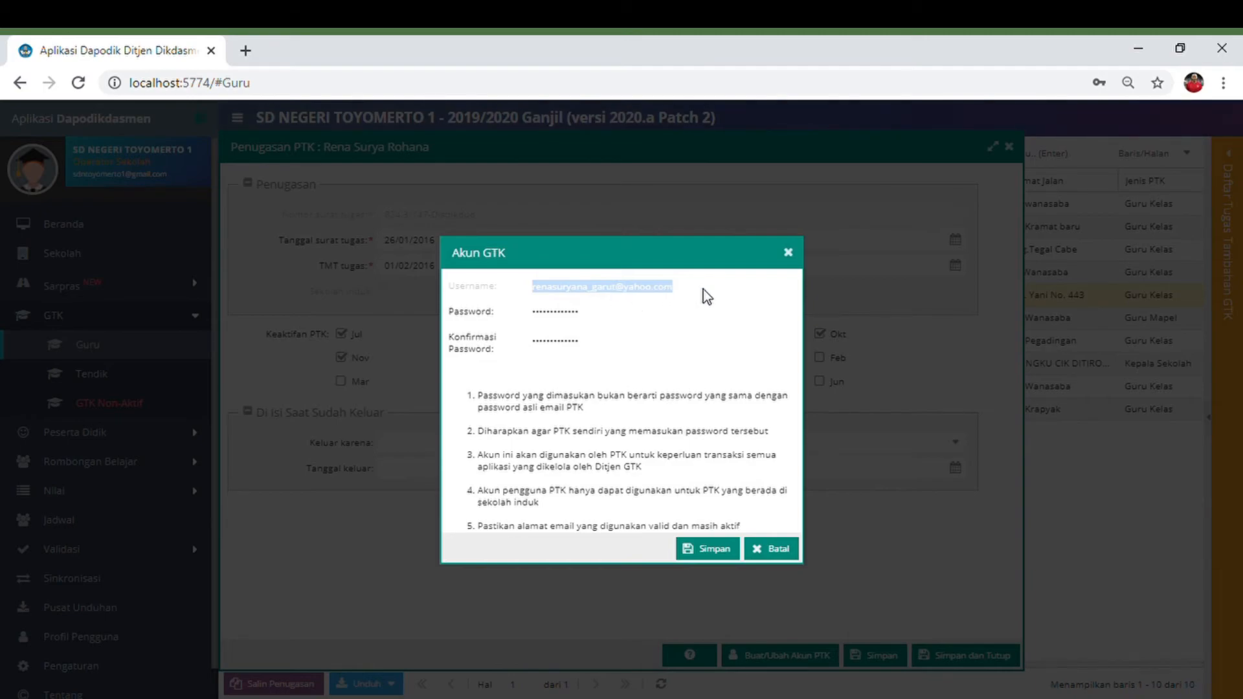
{"action": "left_click", "coordinate": [619, 319]}
{"action": "left_click", "coordinate": [616, 350]}
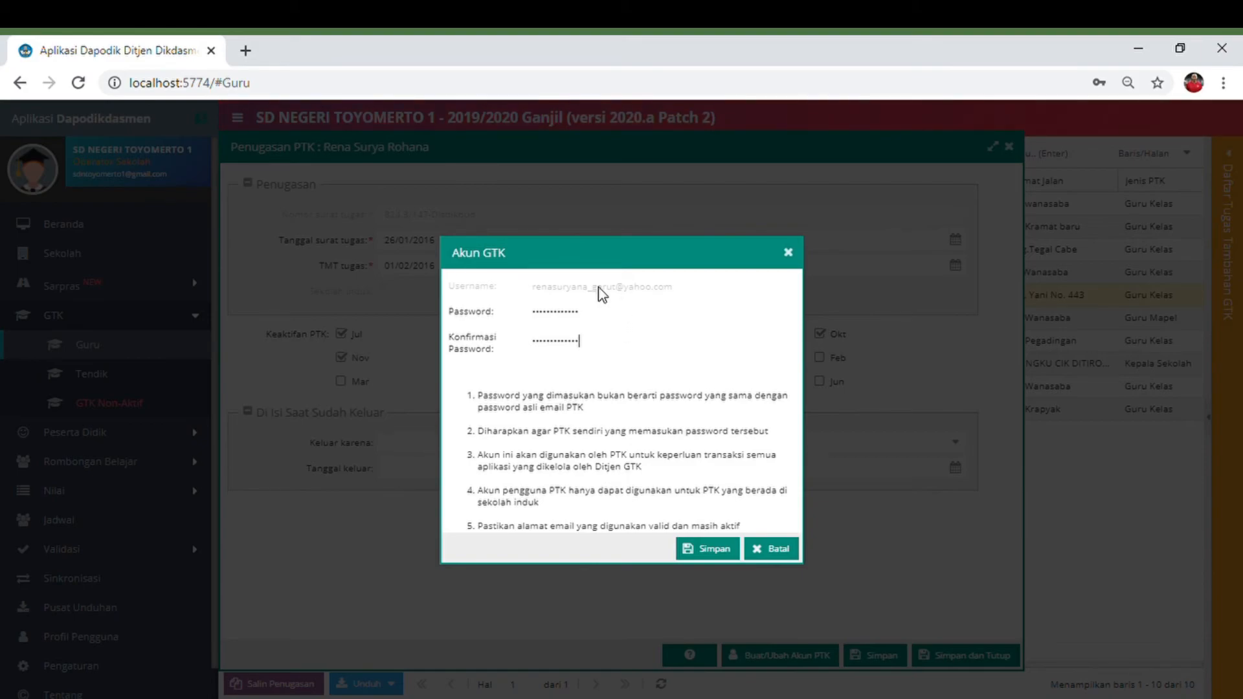
{"action": "left_click", "coordinate": [724, 550]}
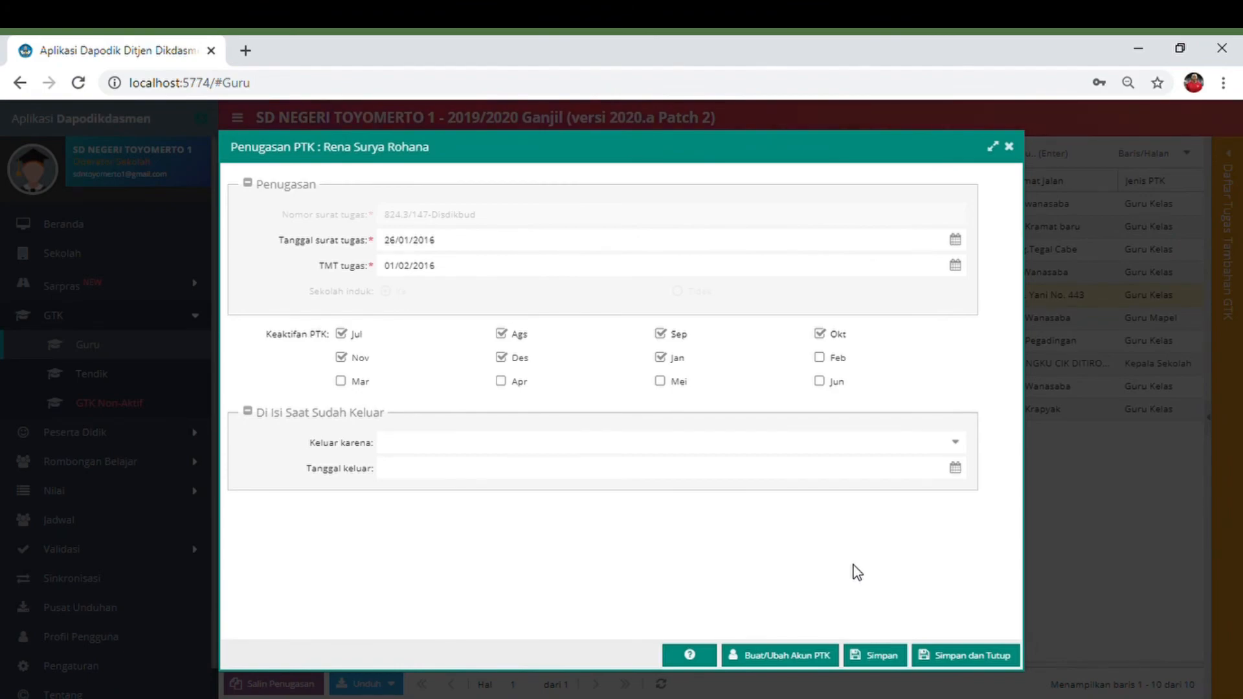
Step: Save and close the teacher's Penugasan form and return to the Beranda dashboard
{"action": "left_click", "coordinate": [971, 657]}
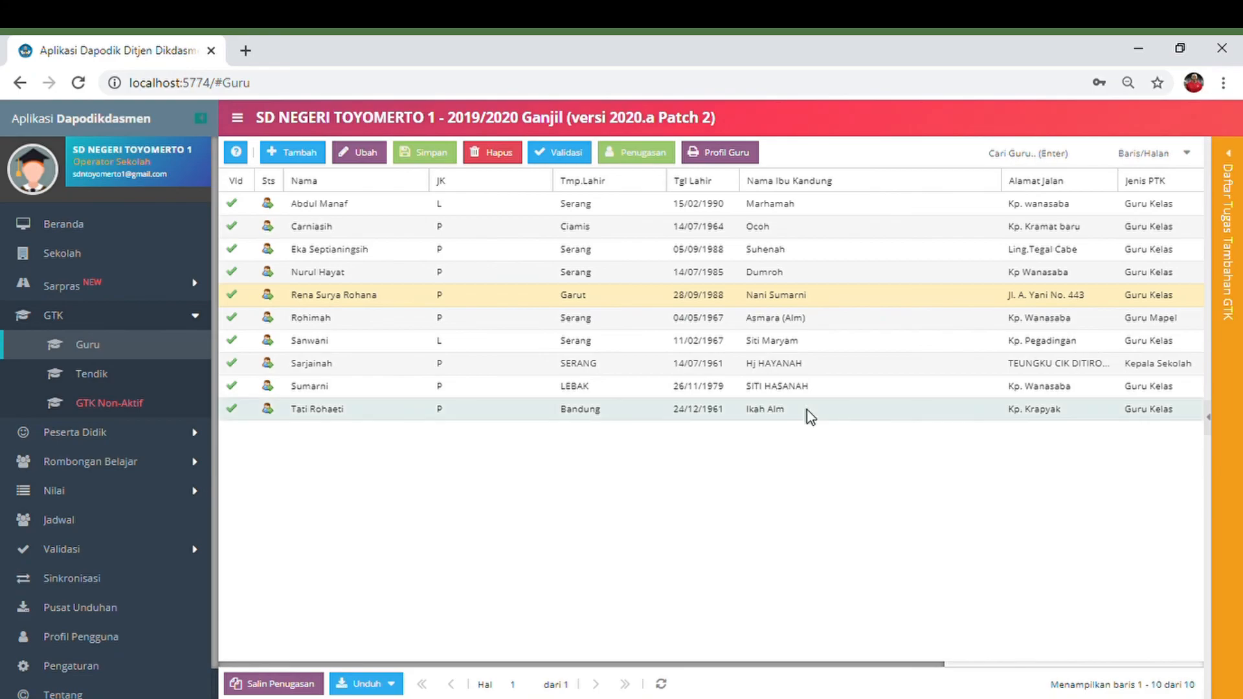
{"action": "left_click", "coordinate": [170, 223]}
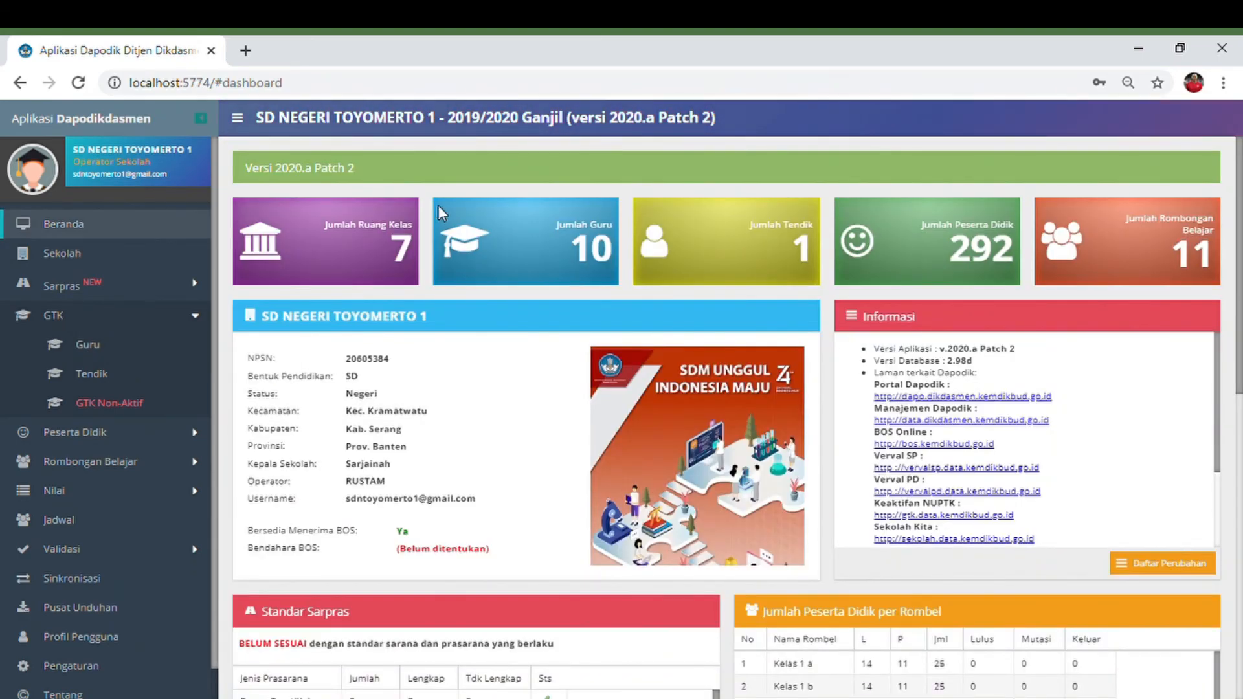